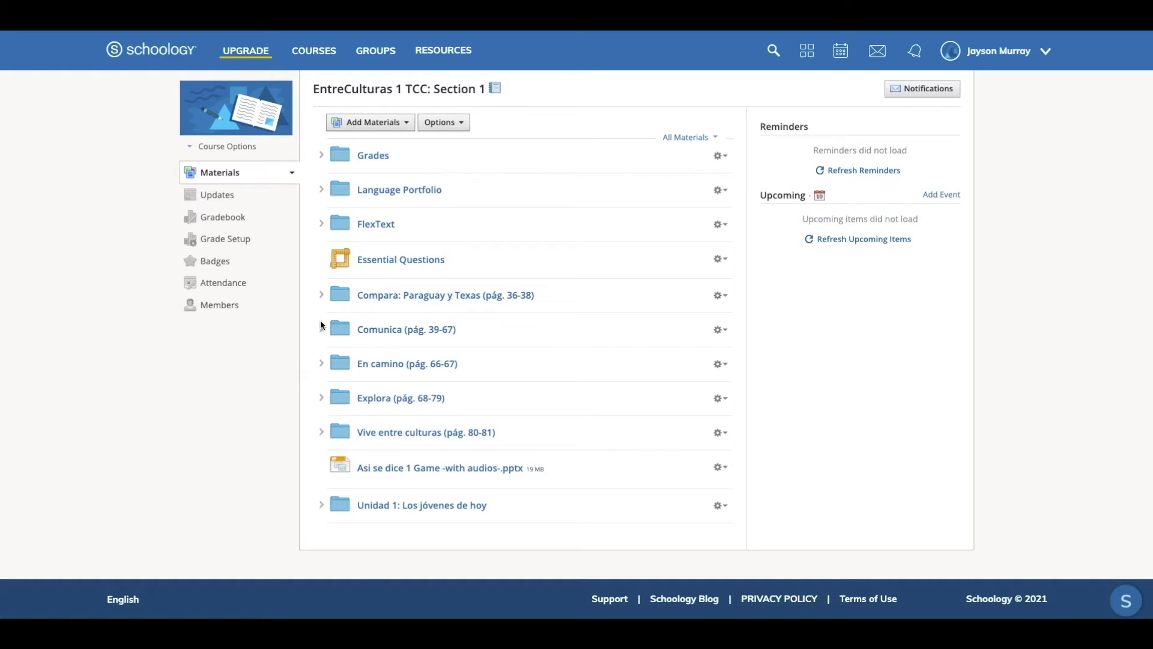
Step: Enable grading on Actividad 3 in Comunica, due 2/12/21, with no grading period
left_click(322, 327)
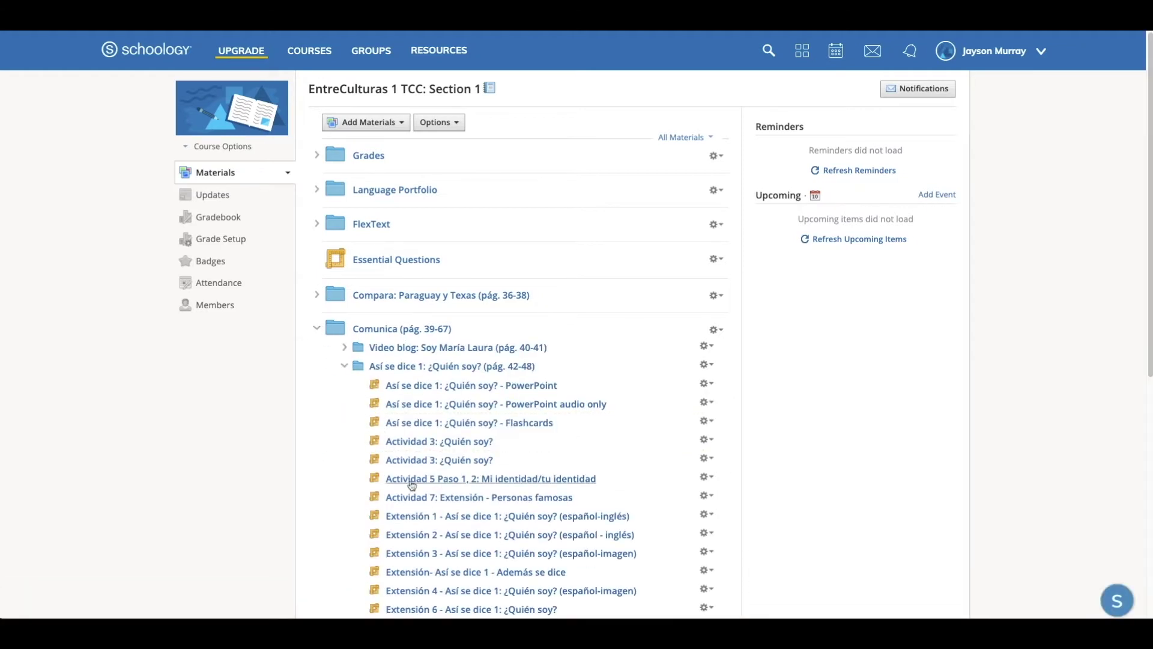
left_click(709, 458)
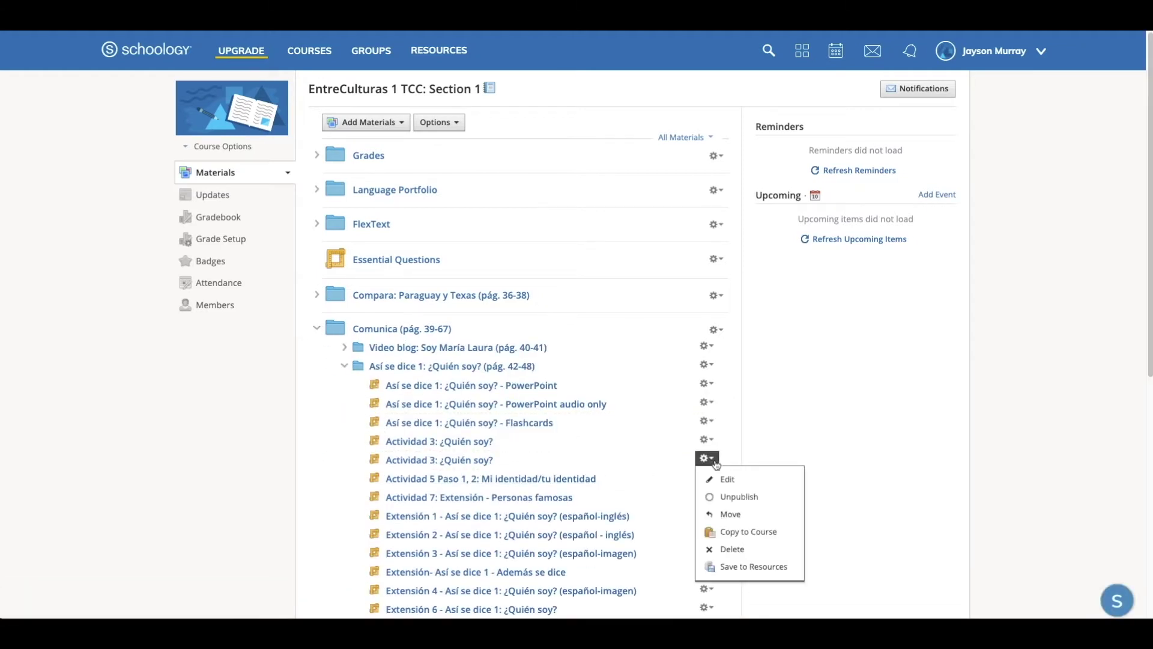
left_click(724, 477)
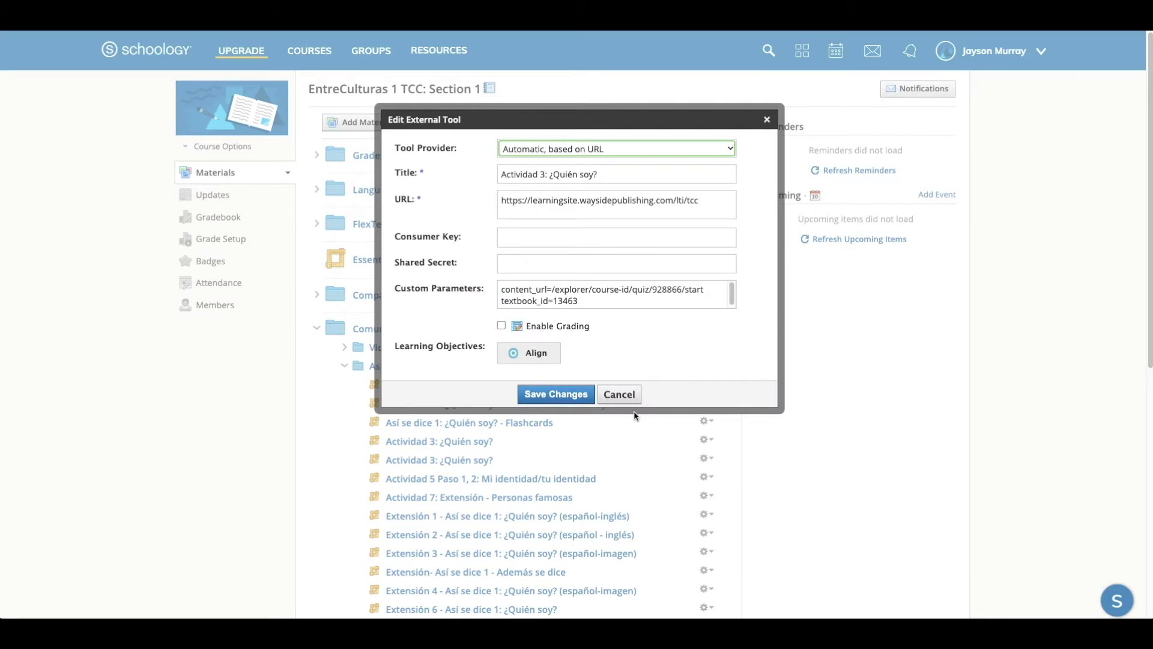
left_click(501, 325)
left_click(567, 359)
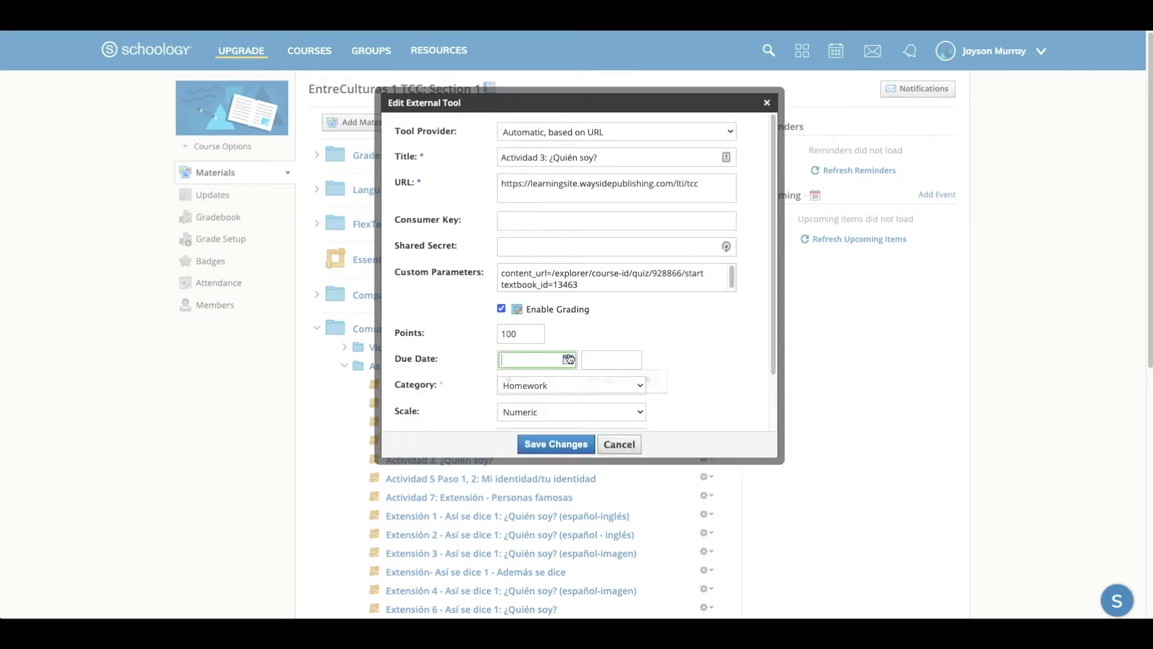
left_click(640, 432)
scroll(631, 376, "down", 2)
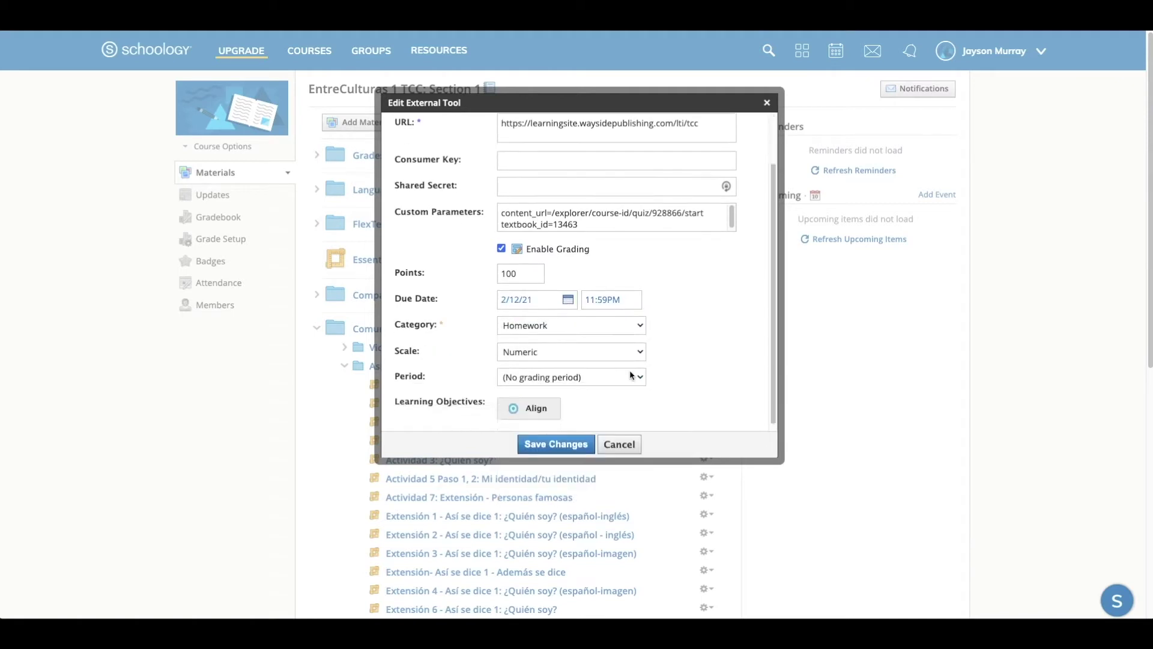
left_click(630, 375)
left_click(607, 376)
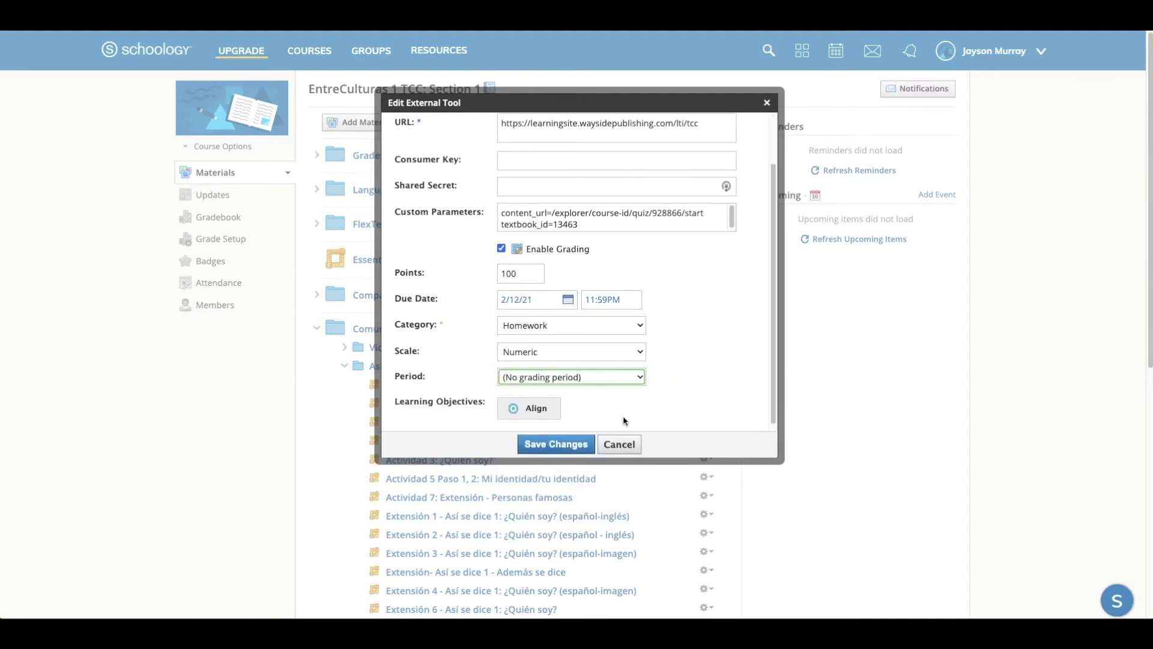
left_click(579, 445)
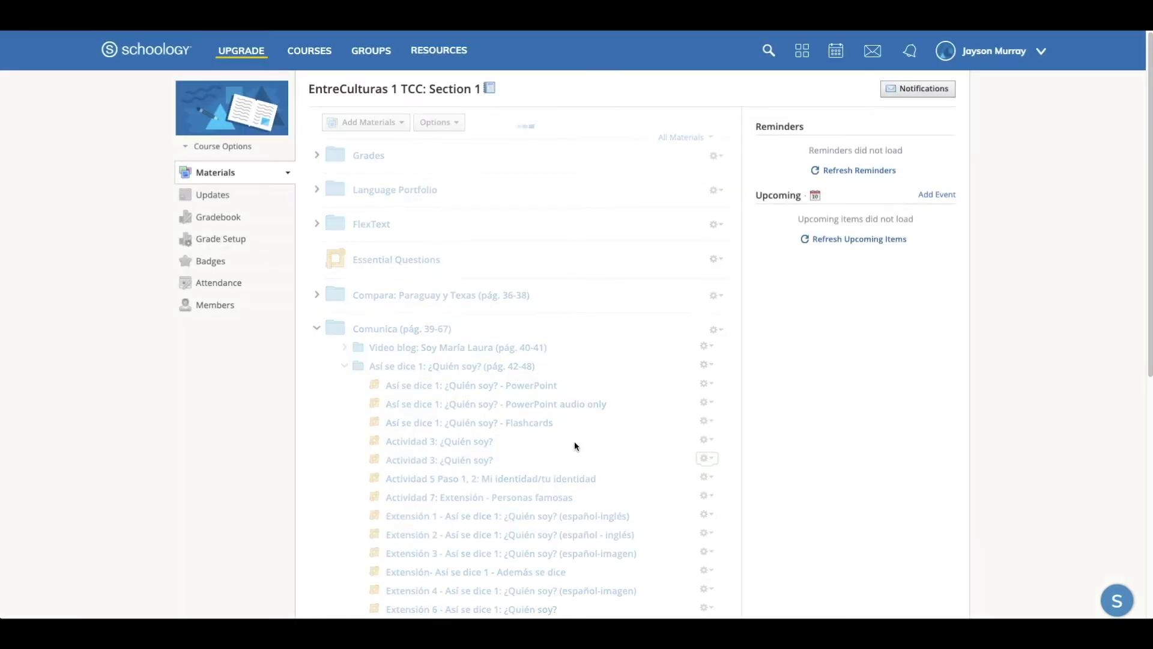
Step: Filter the course gradebook to items with no grading period
left_click(225, 224)
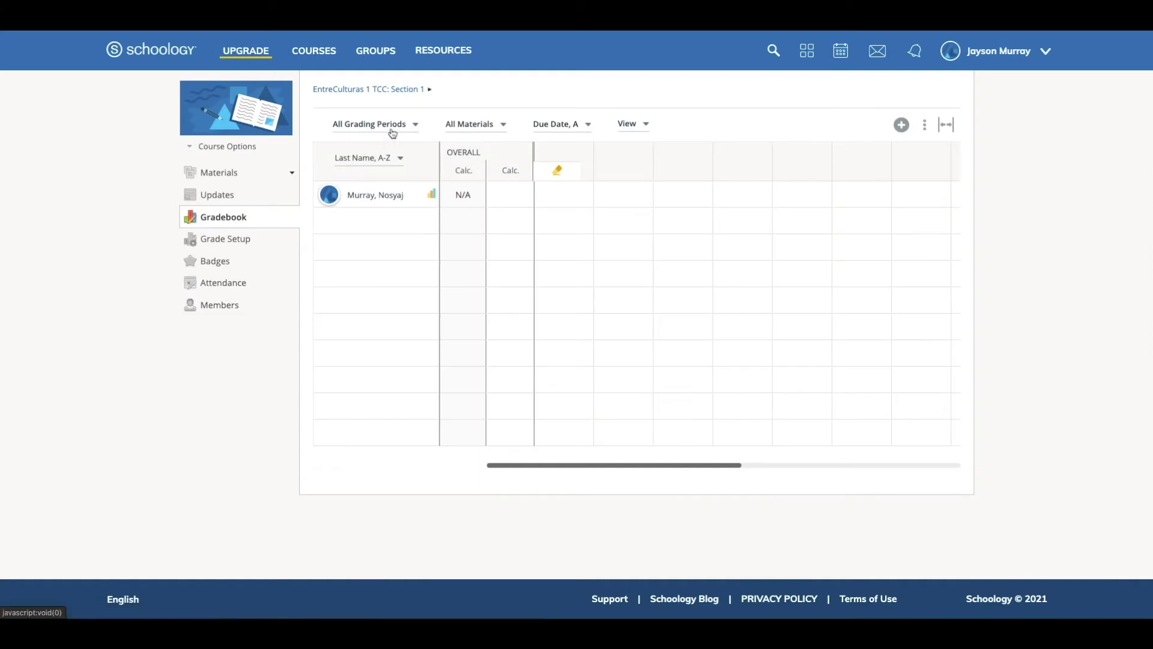
left_click(392, 128)
left_click(382, 206)
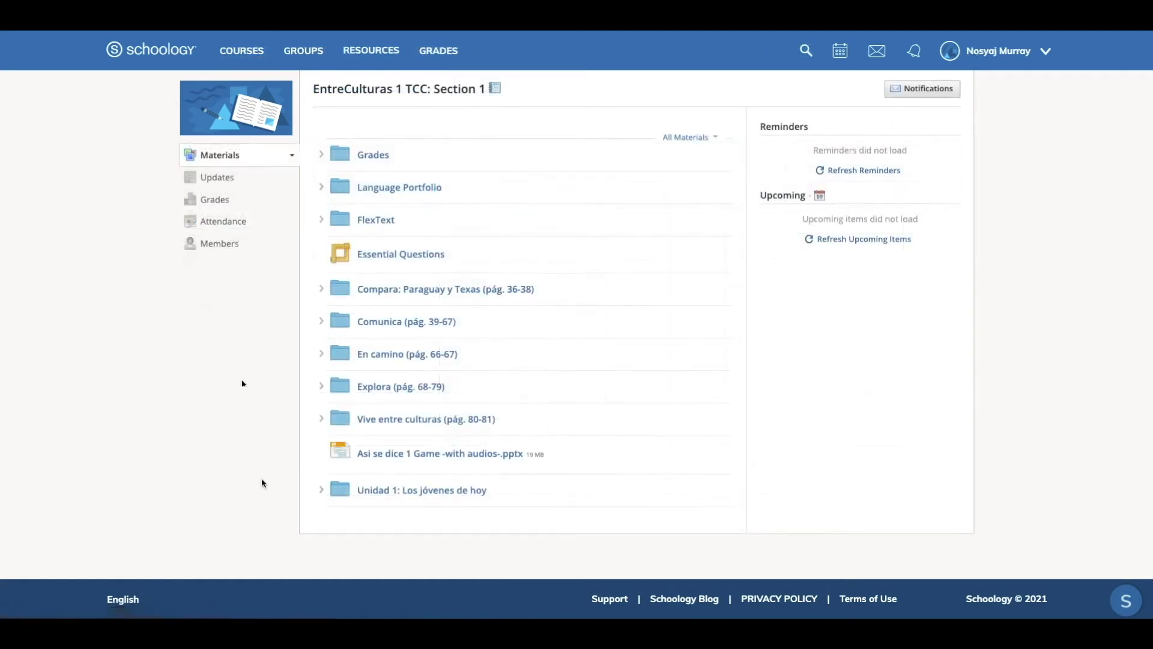
Step: As the student, open Actividad 3 from Grades and start an attempt
left_click(222, 200)
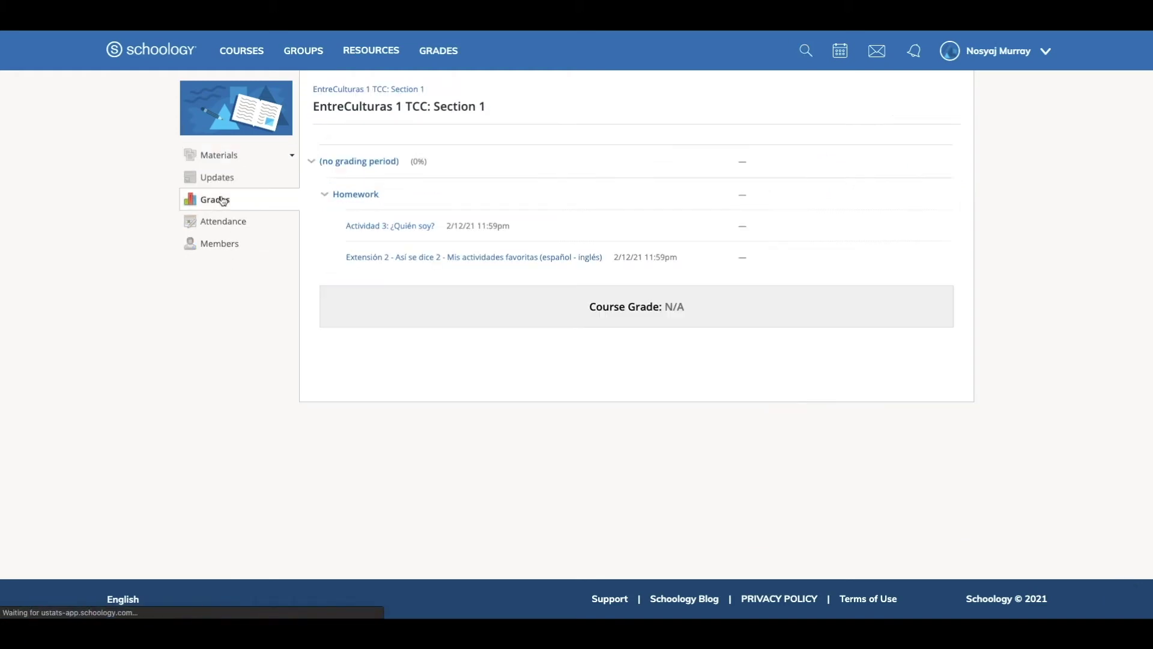
left_click(395, 228)
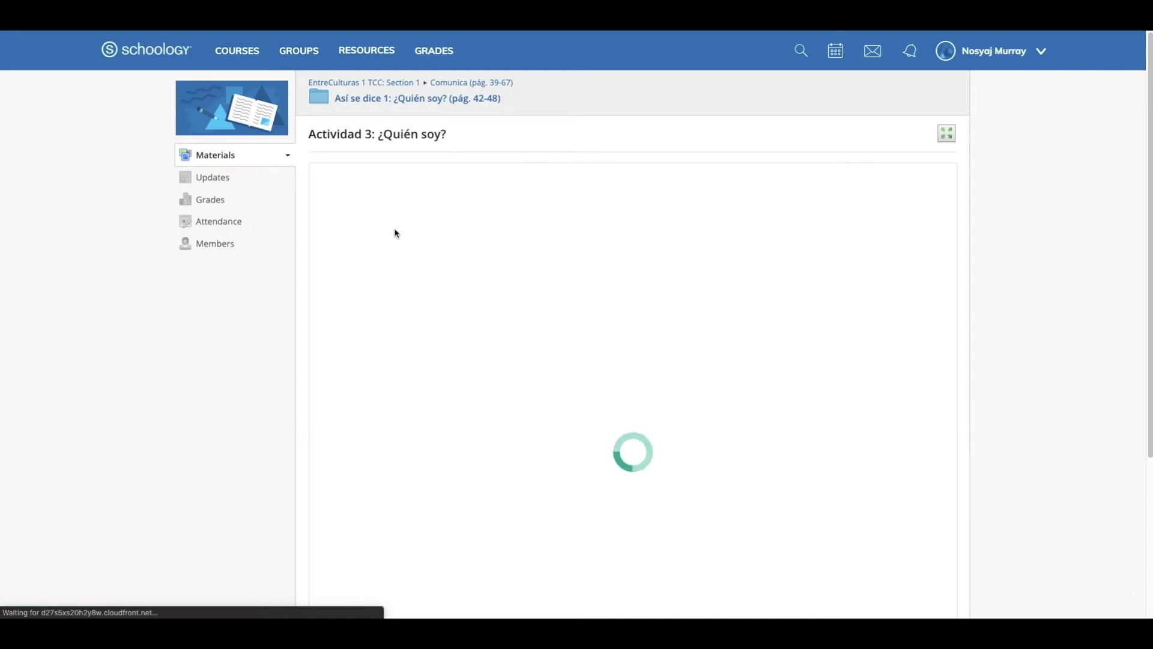
scroll(397, 239, "down", 3)
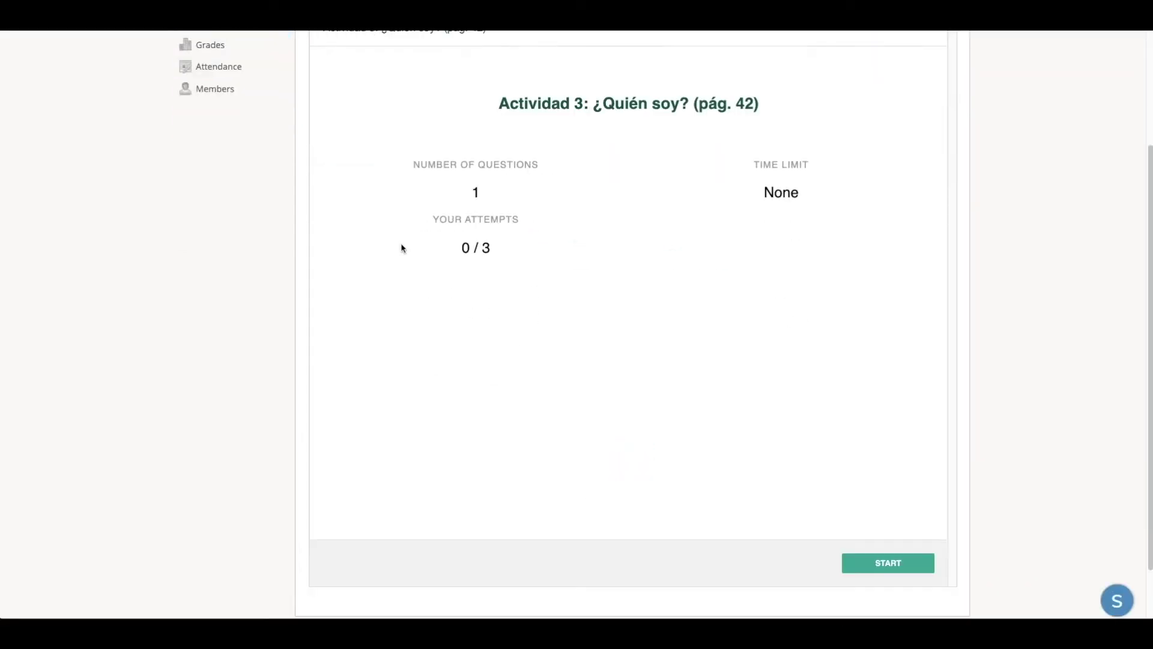
left_click(857, 563)
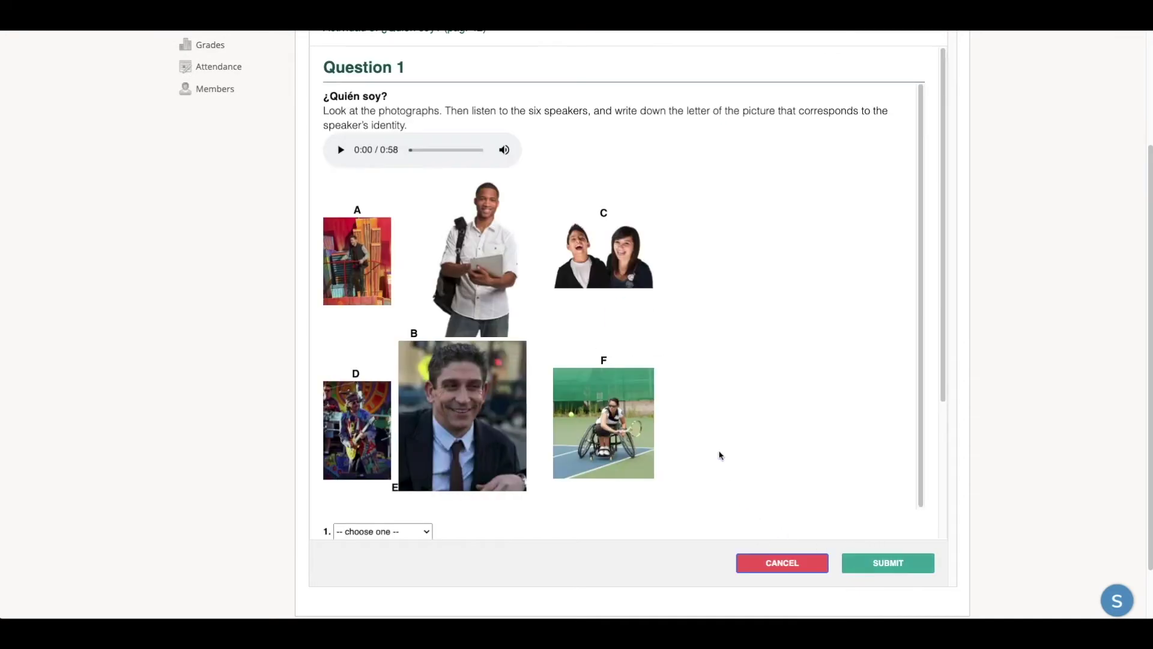
Step: Answer the six matching items B, A, D, E, C, F and submit
scroll(680, 306, "down", 3)
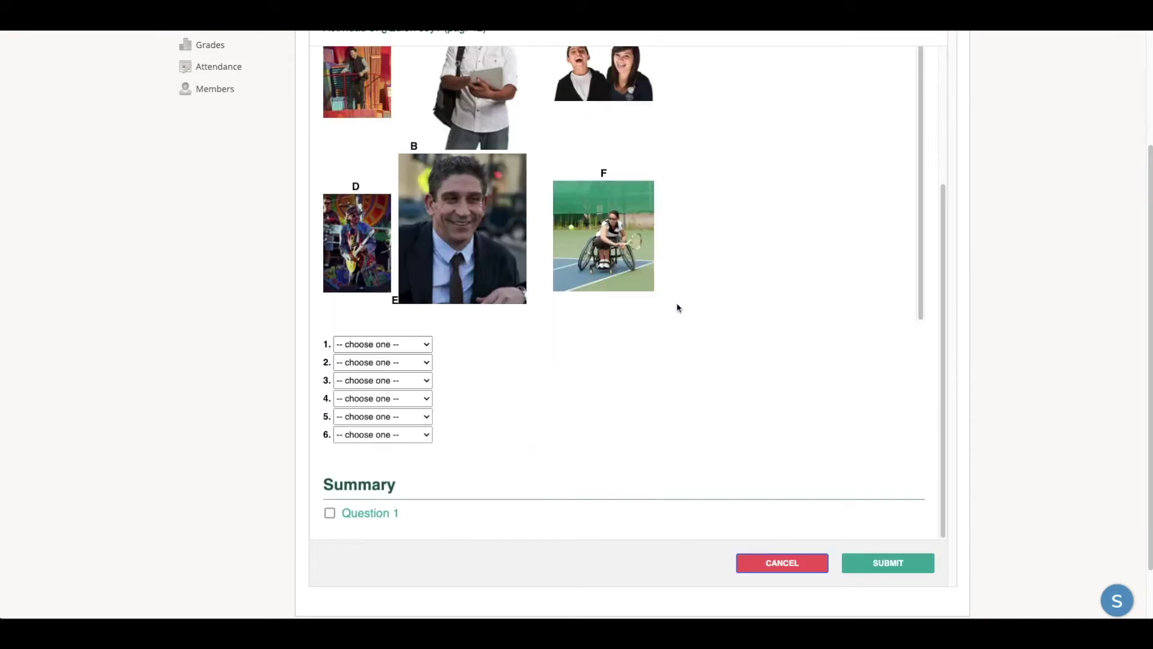
left_click(404, 344)
left_click(404, 367)
left_click(403, 363)
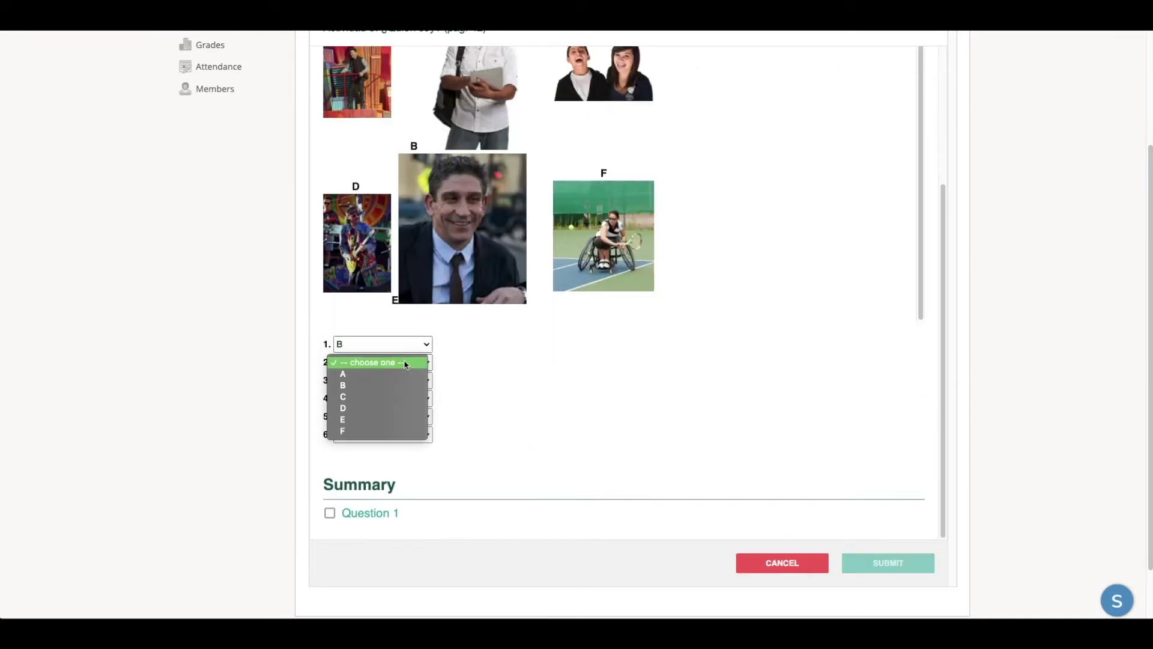
left_click(400, 375)
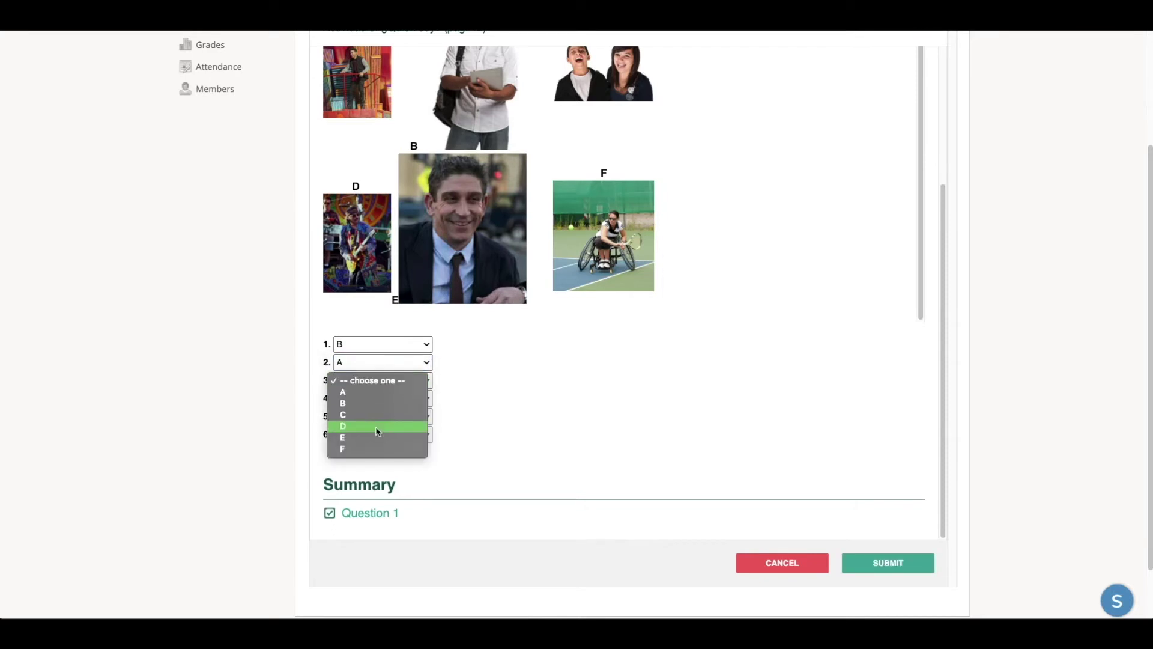
left_click(382, 425)
left_click(382, 403)
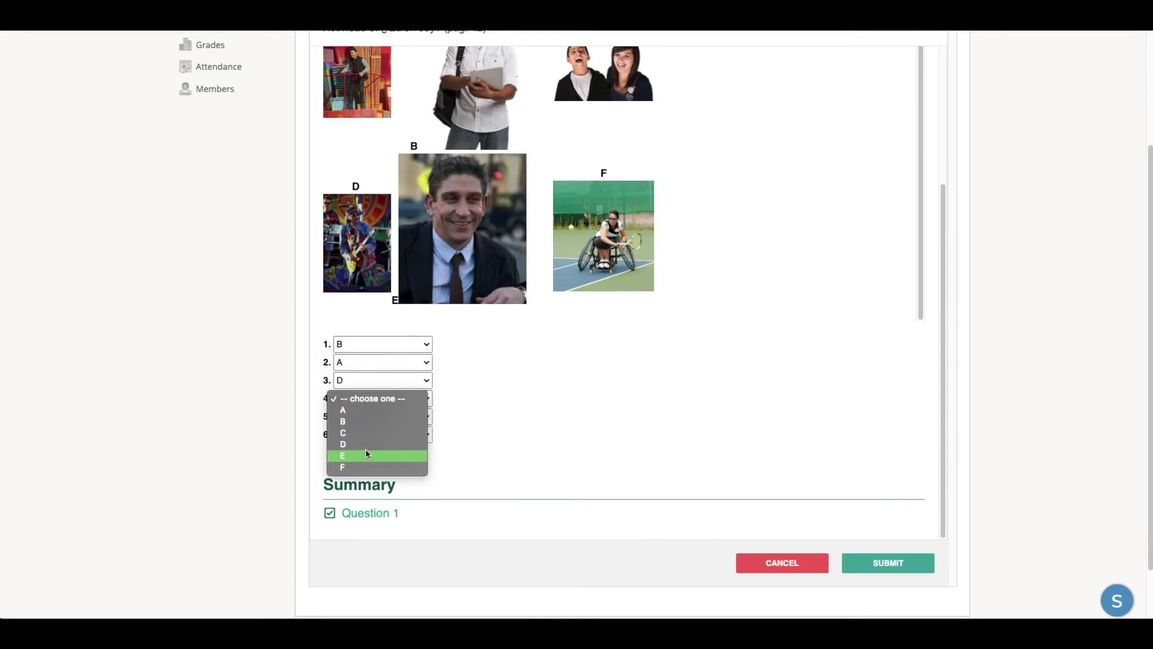
left_click(371, 455)
left_click(376, 416)
left_click(368, 451)
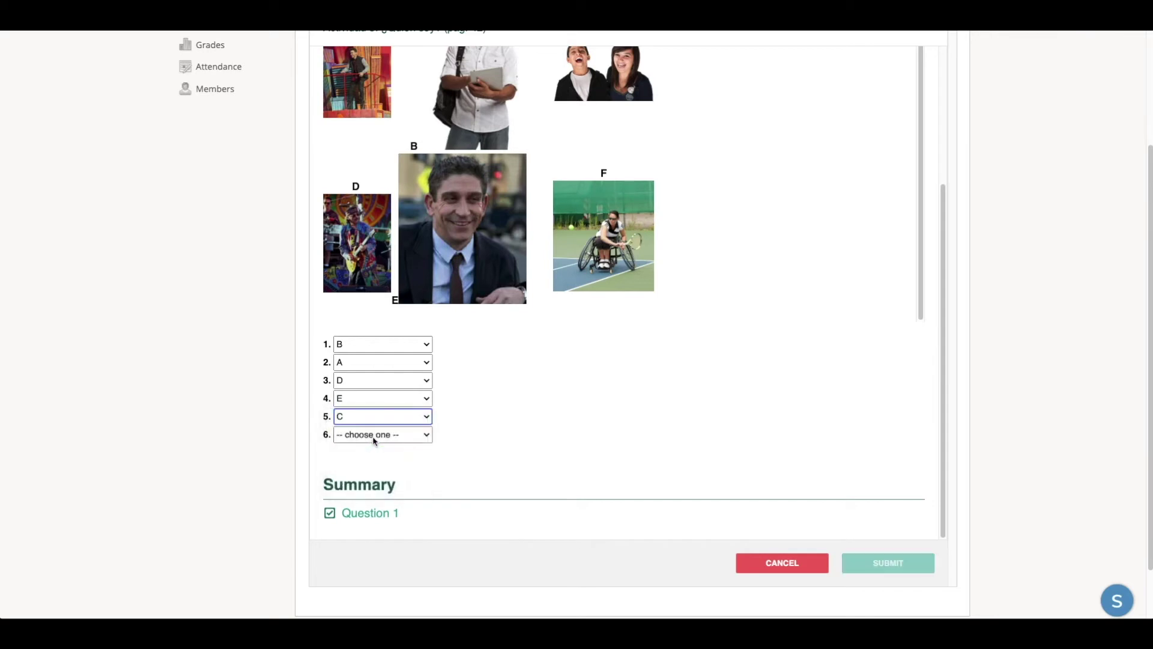
left_click(361, 509)
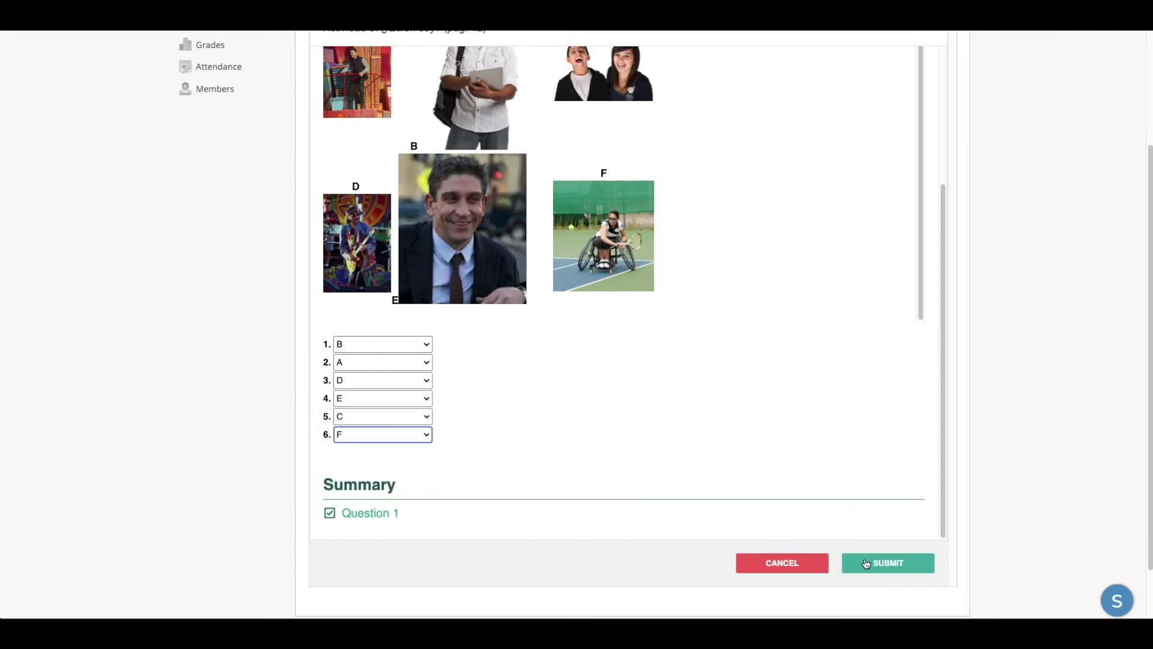
left_click(866, 562)
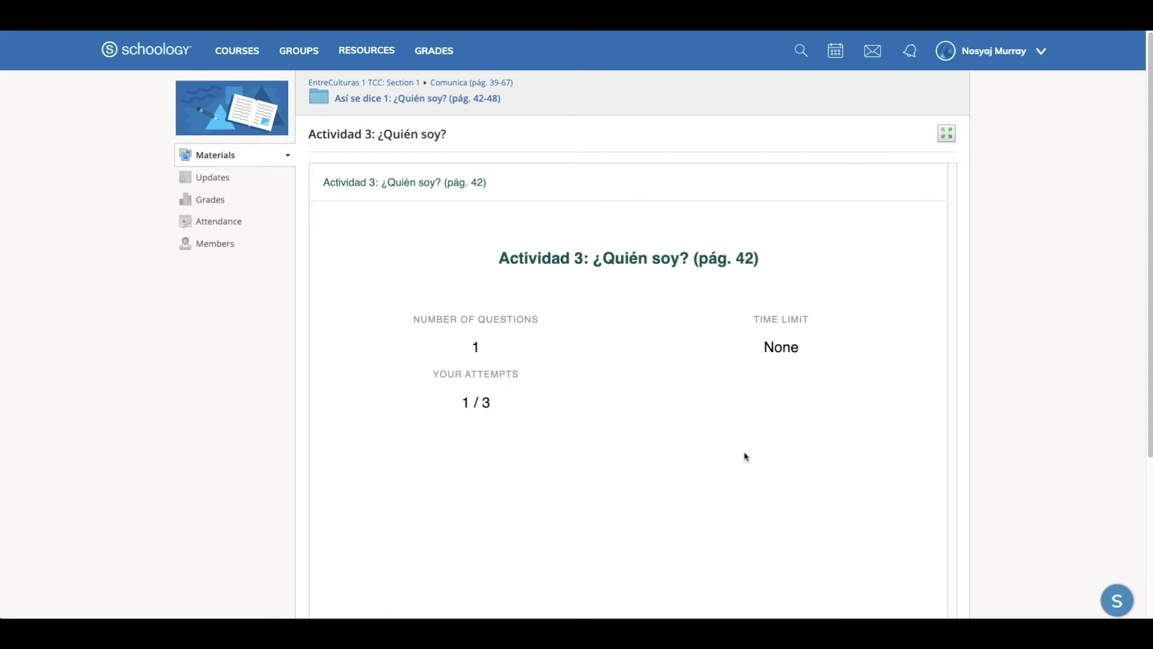
Step: Review the student's 17% Actividad 3 attempt and Question 1 answers on the Grades page
left_click(203, 199)
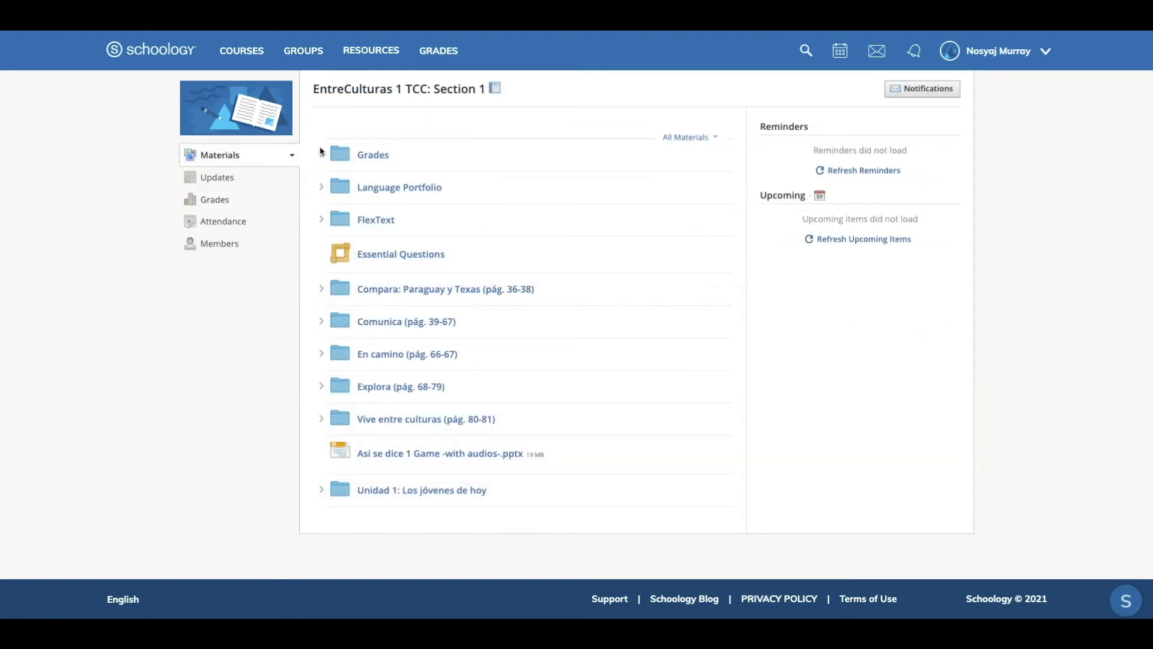
left_click(321, 151)
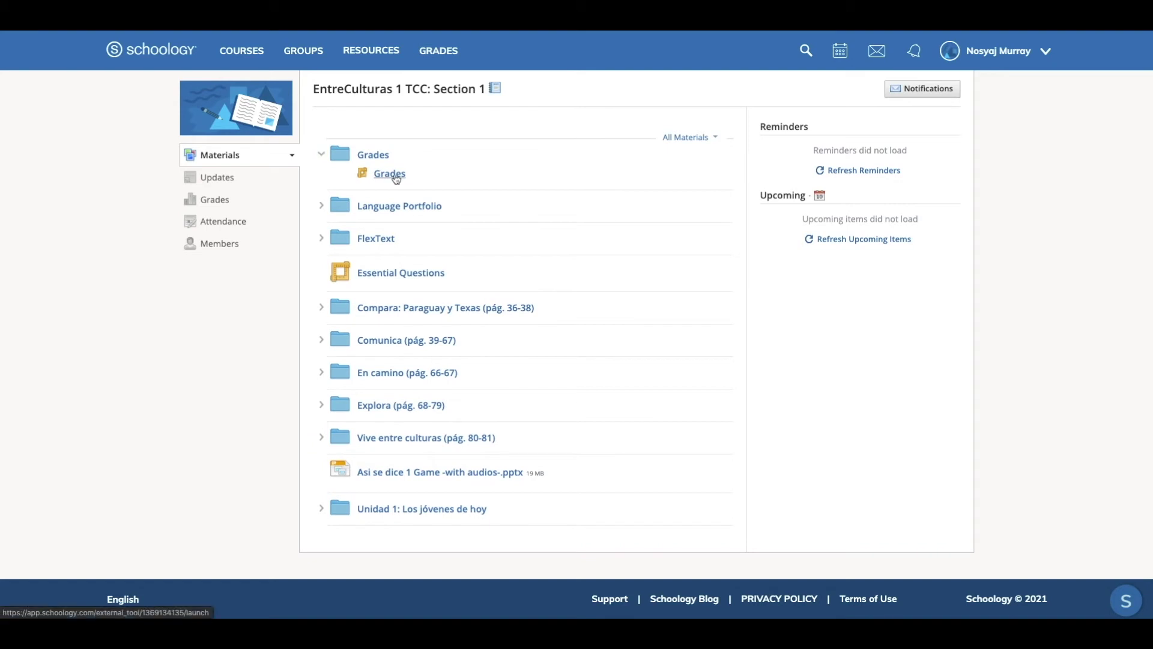
left_click(390, 175)
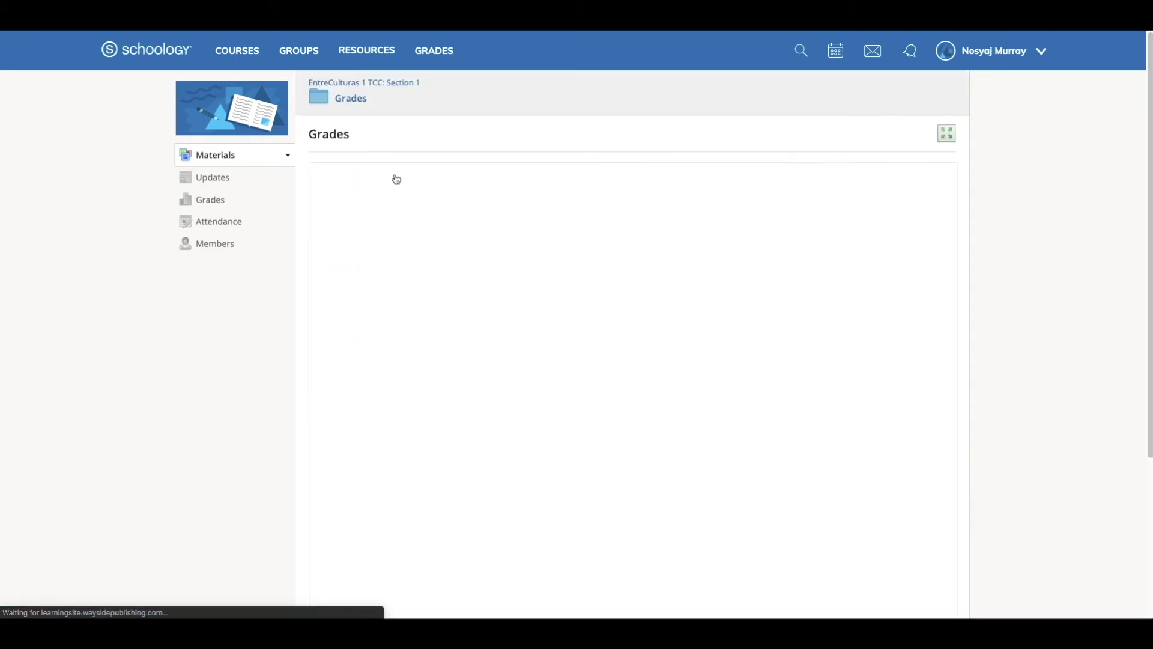
left_click(799, 277)
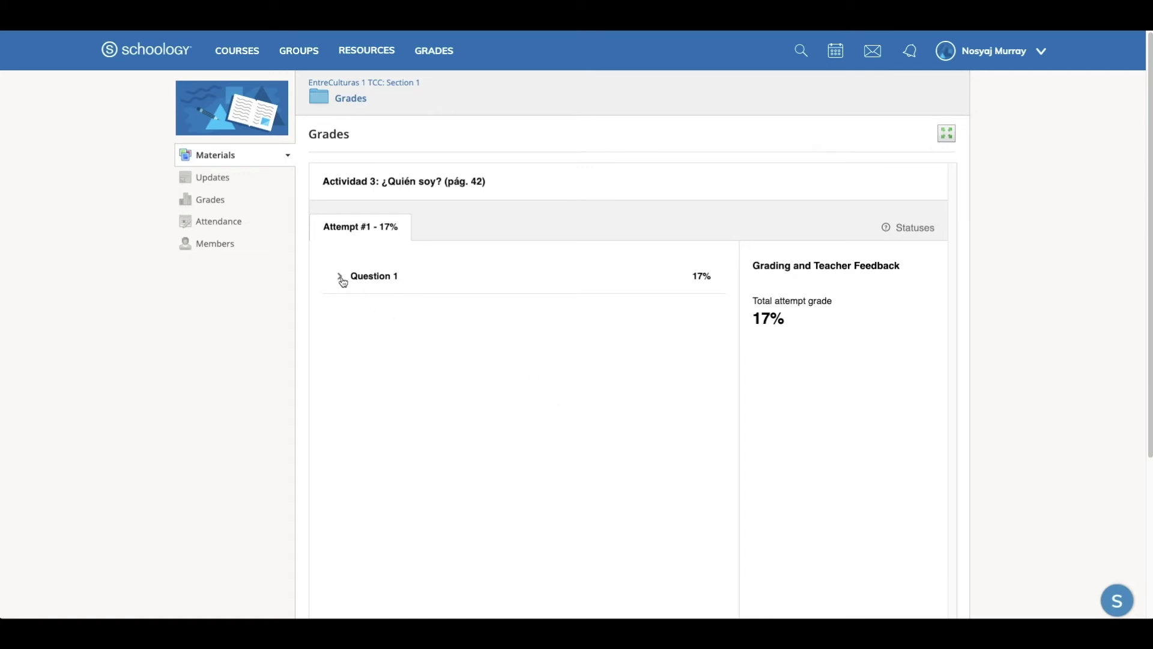
left_click(340, 276)
scroll(531, 417, "down", 4)
scroll(510, 469, "down", 4)
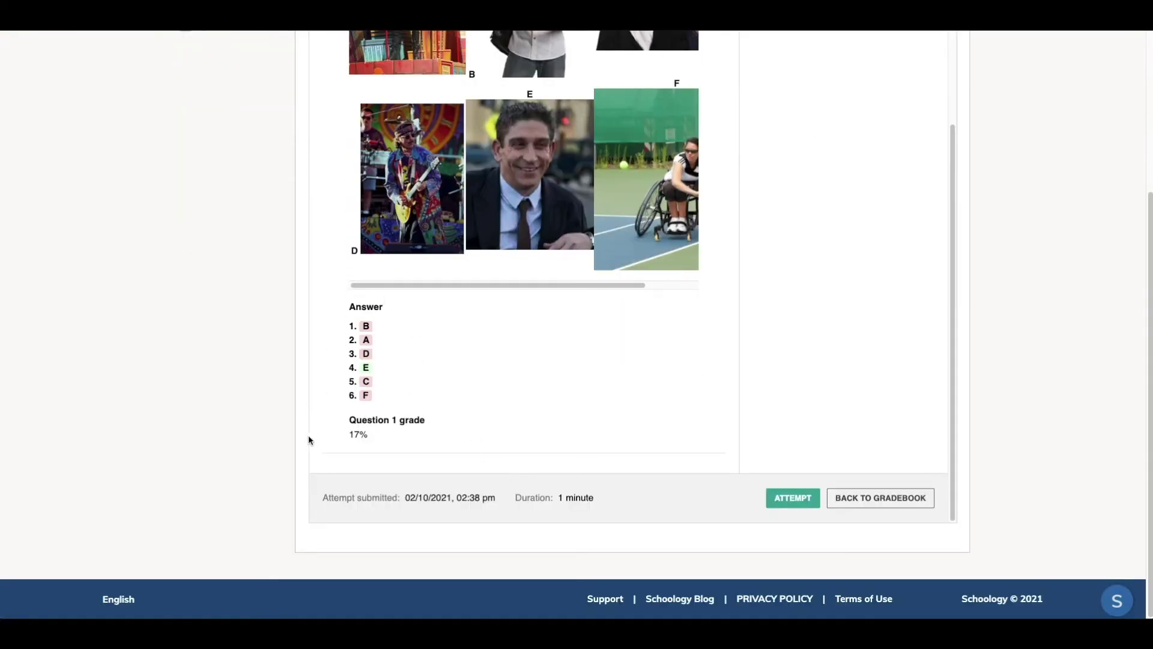
key("super+shift+5")
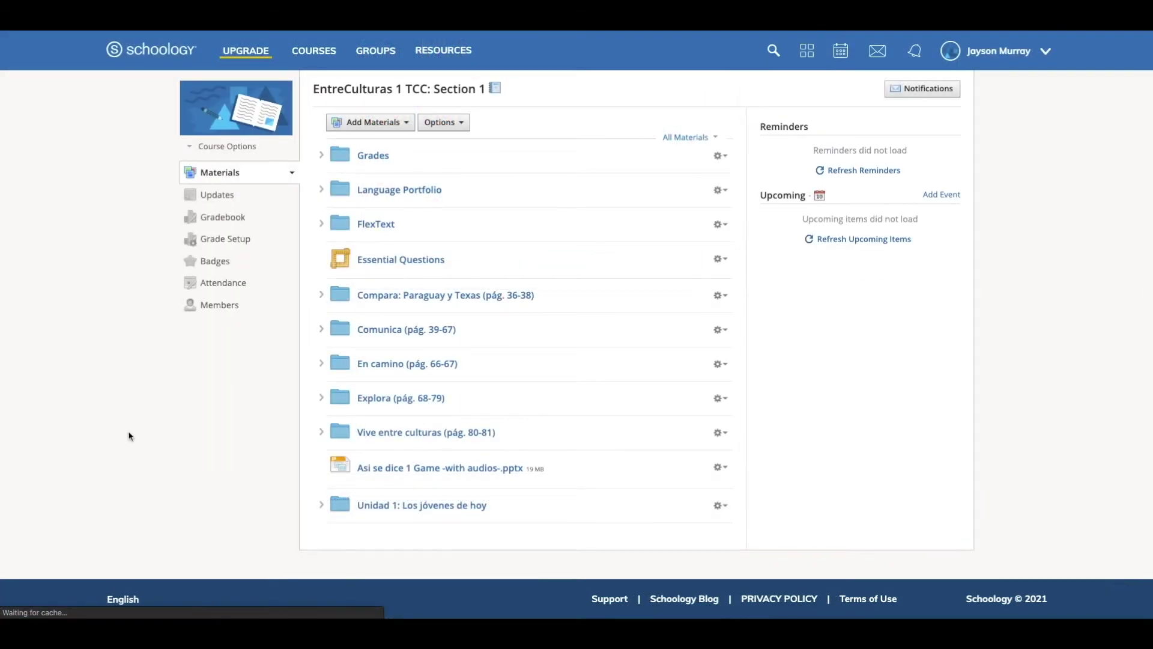
left_click(216, 225)
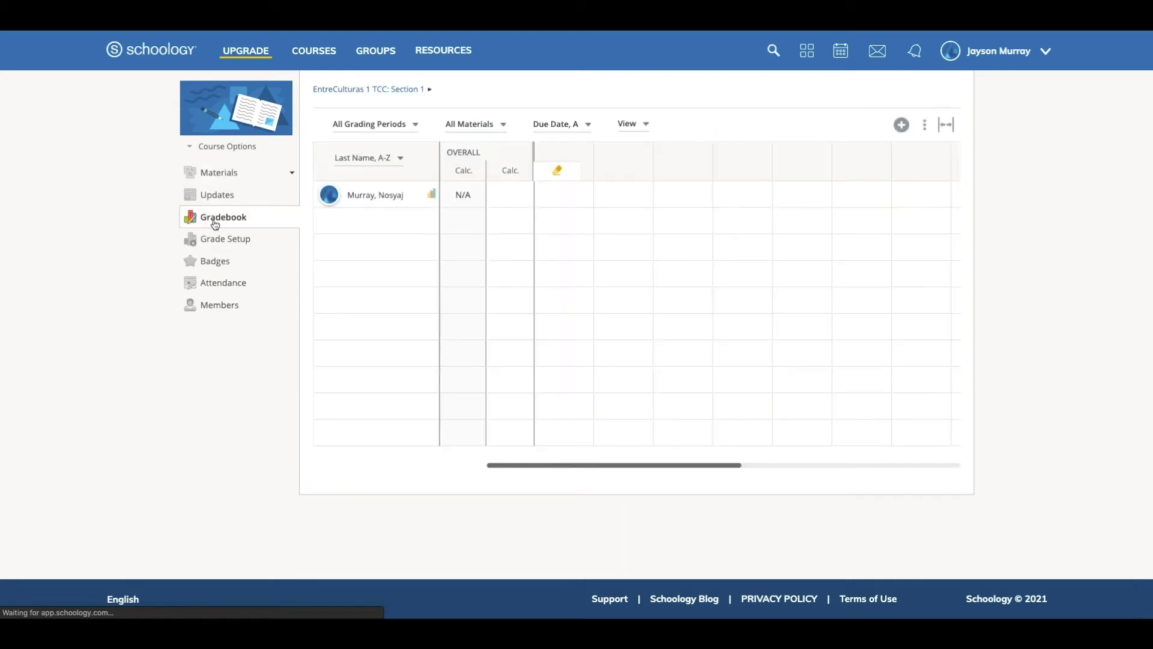
left_click(373, 123)
left_click(378, 208)
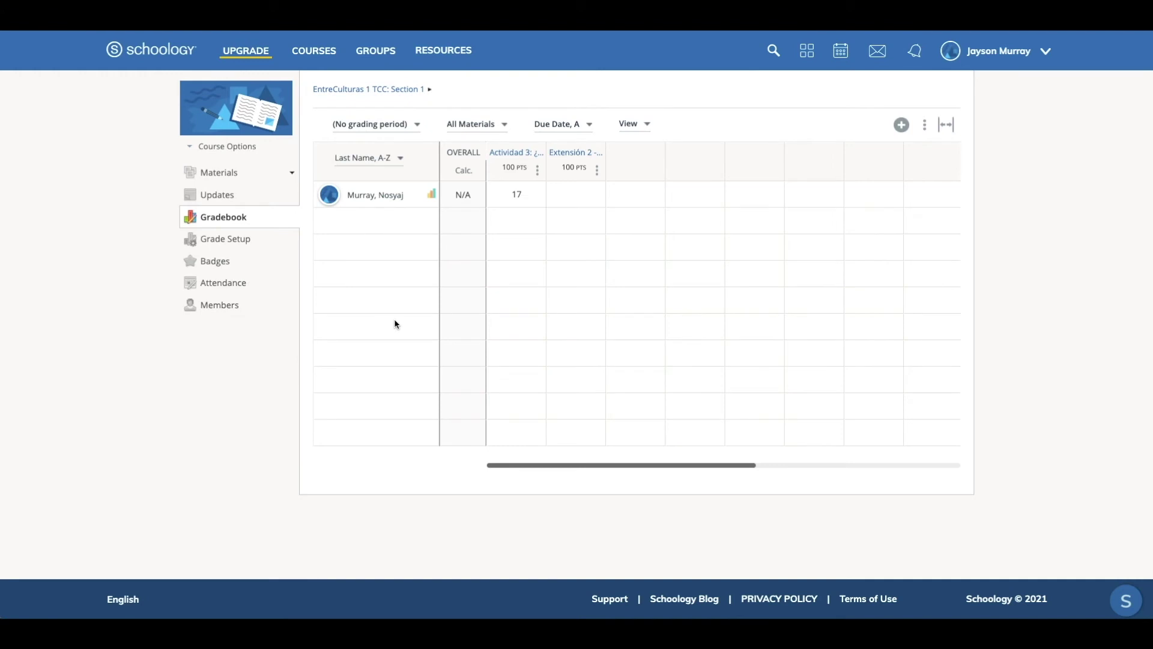
mouse_move(516, 194)
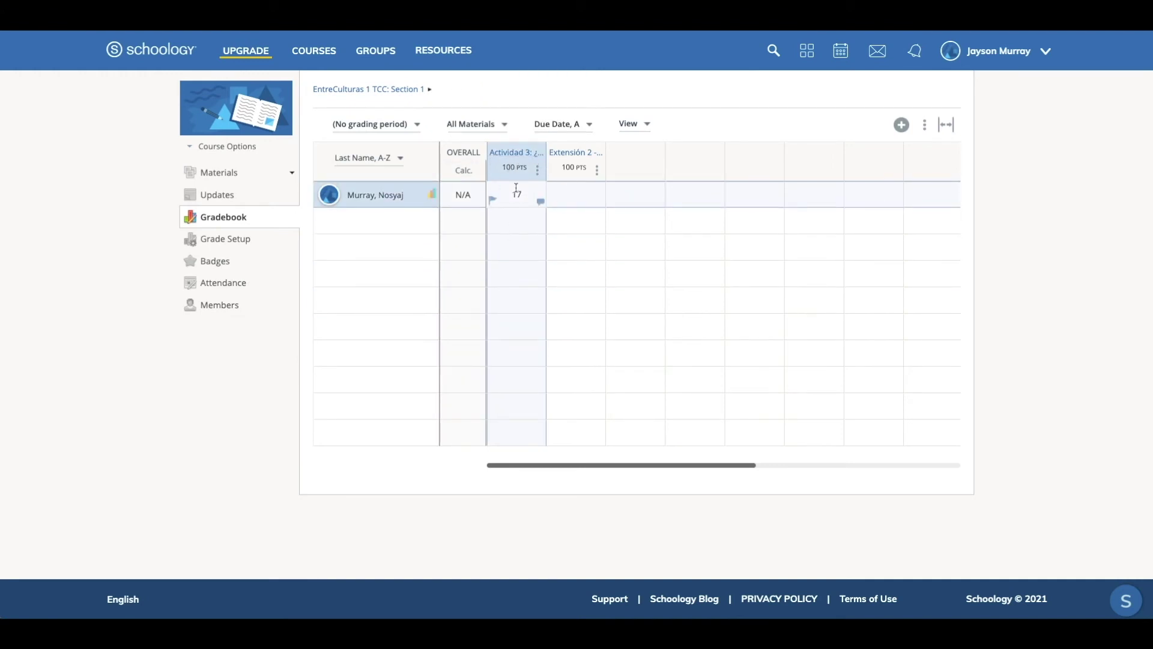
left_click(222, 180)
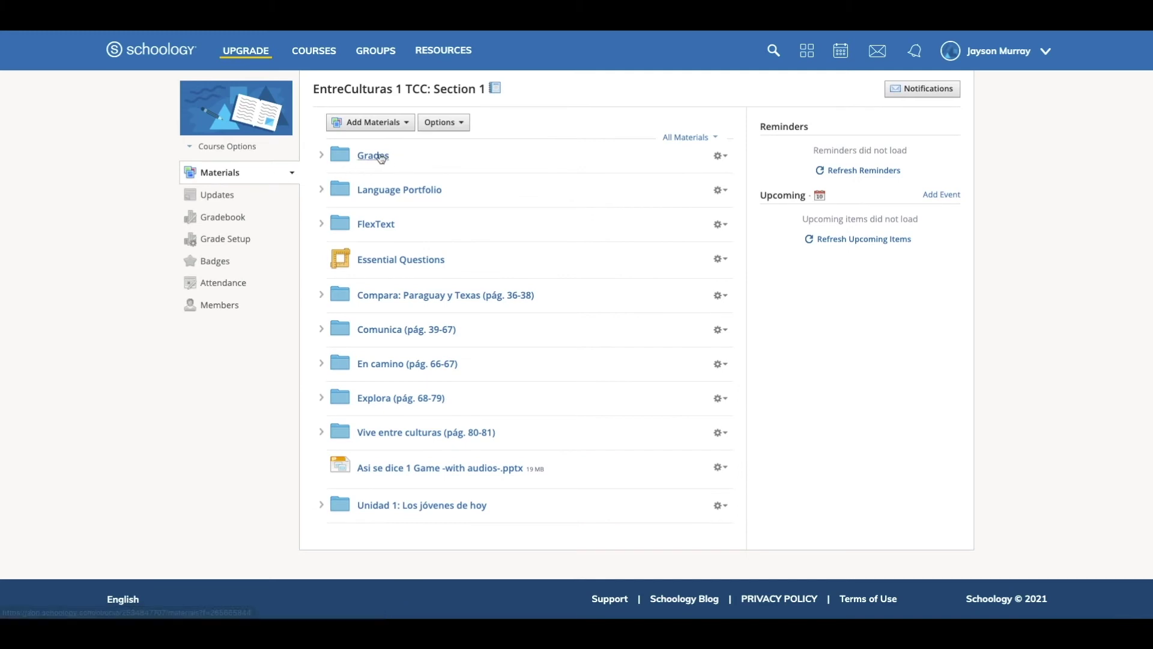
left_click(374, 157)
left_click(388, 175)
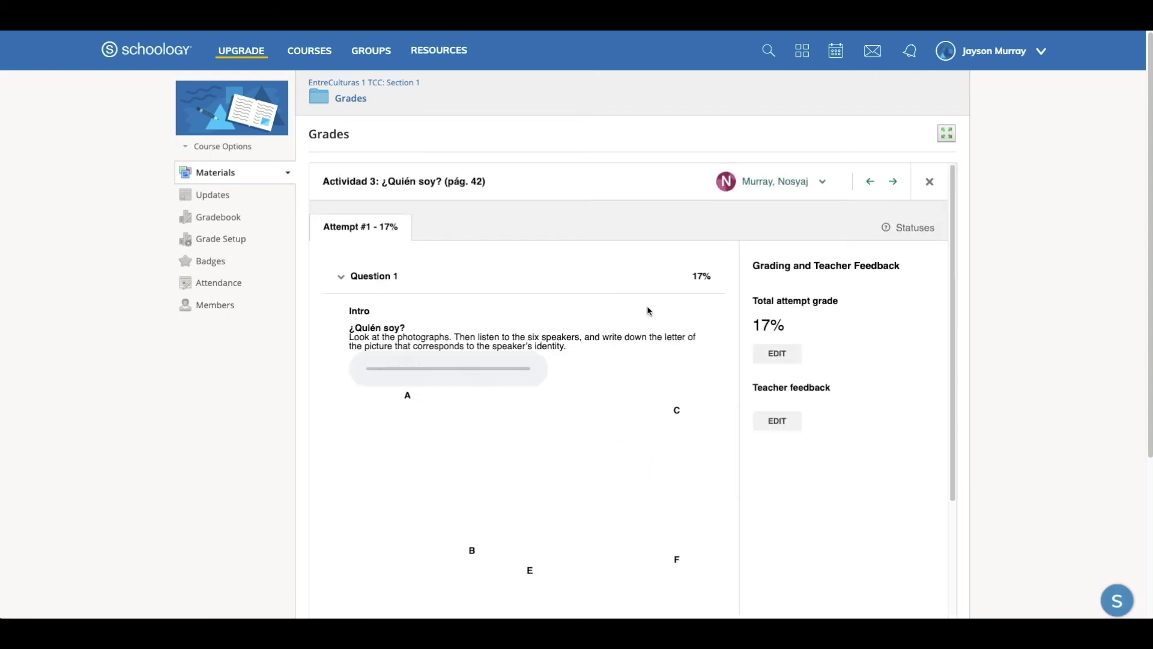
scroll(647, 311, "down", 6)
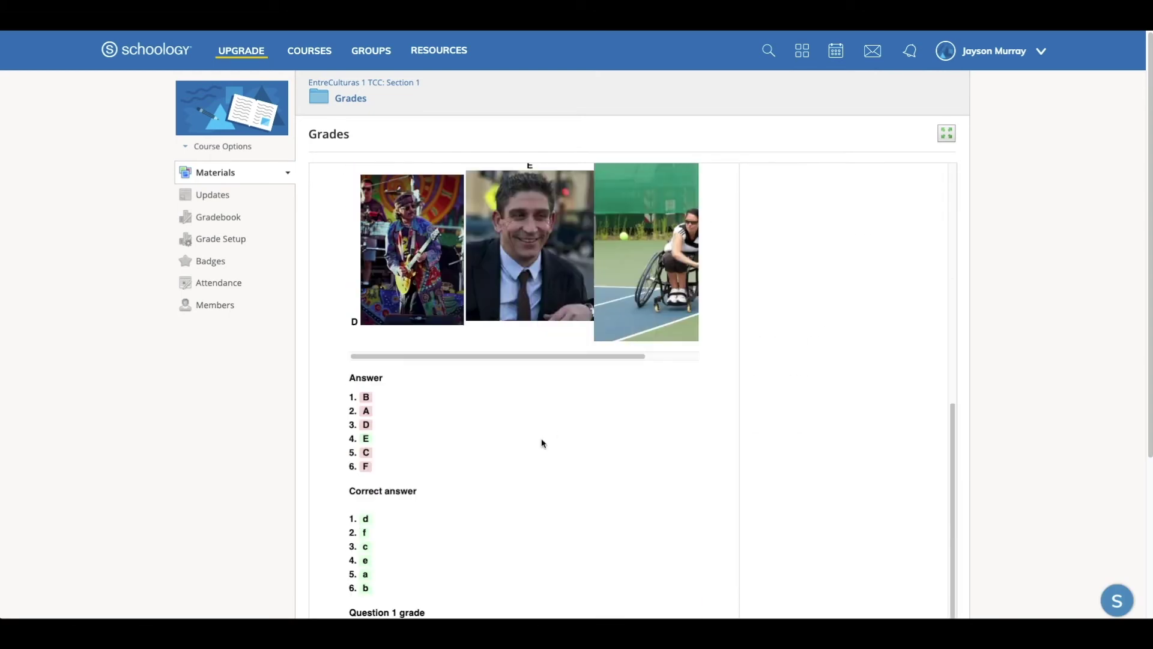
scroll(542, 439, "down", 3)
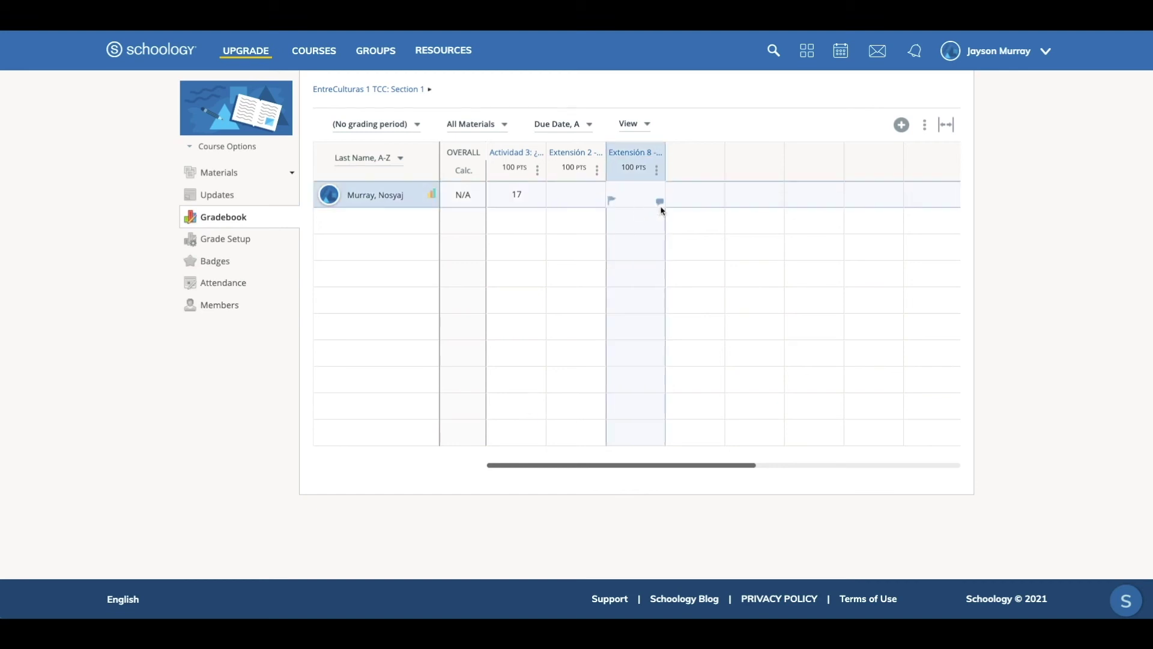
left_click(198, 169)
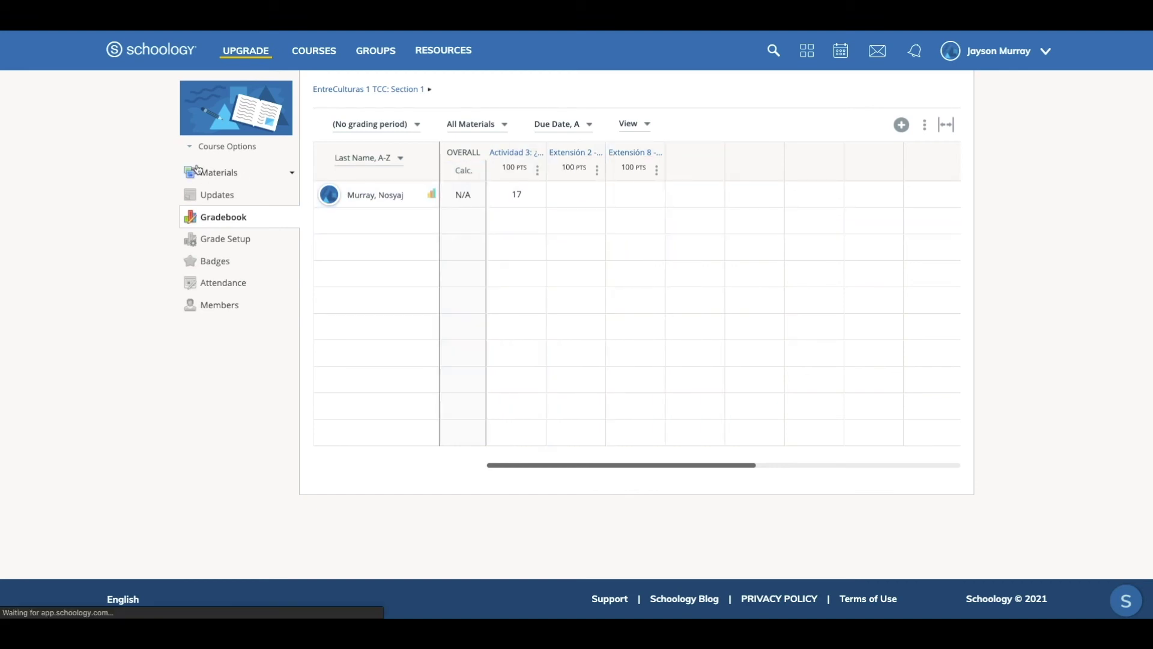
Step: Grade Question 1 of the student's Extensión 8 attempt at 100%
left_click(319, 157)
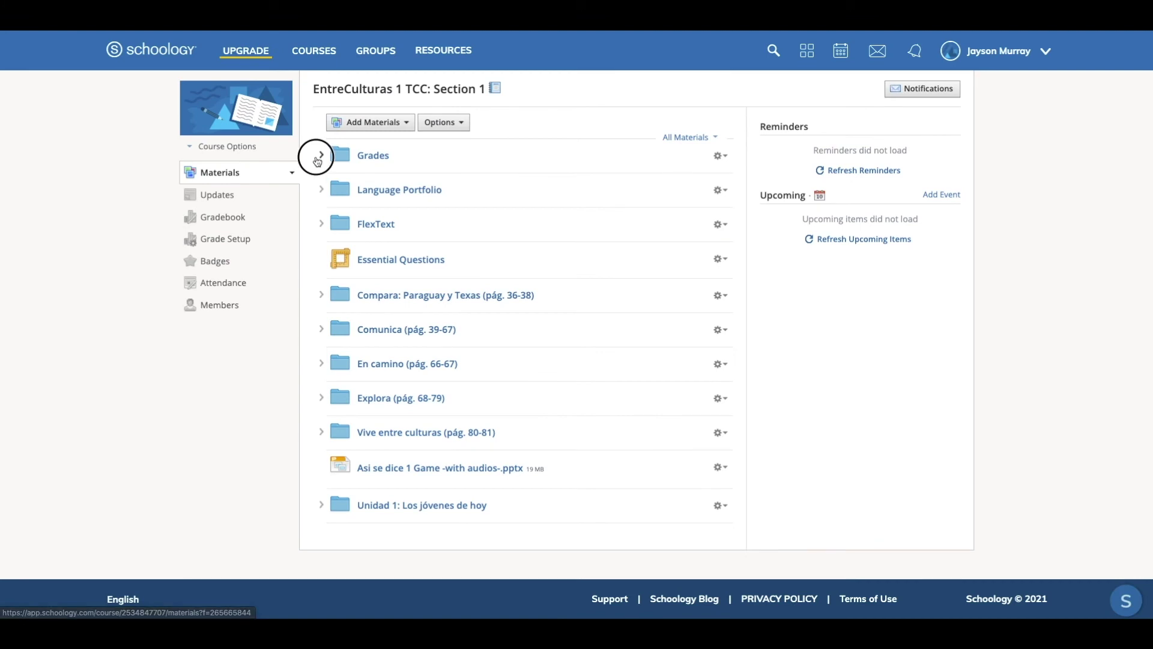
left_click(382, 176)
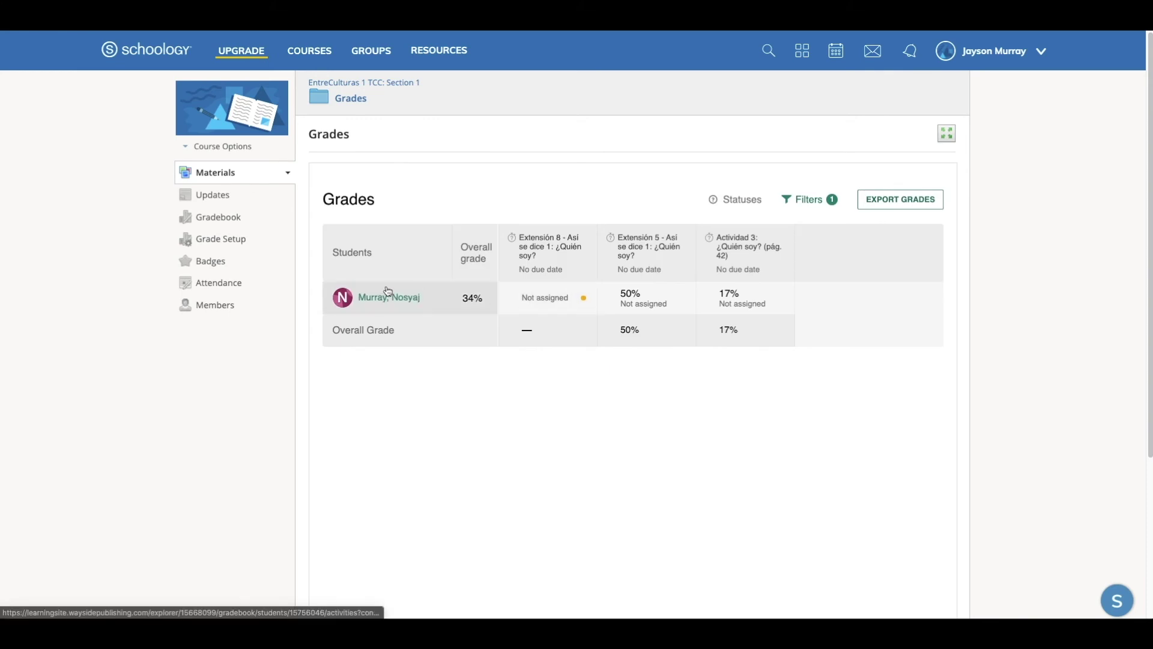
left_click(567, 303)
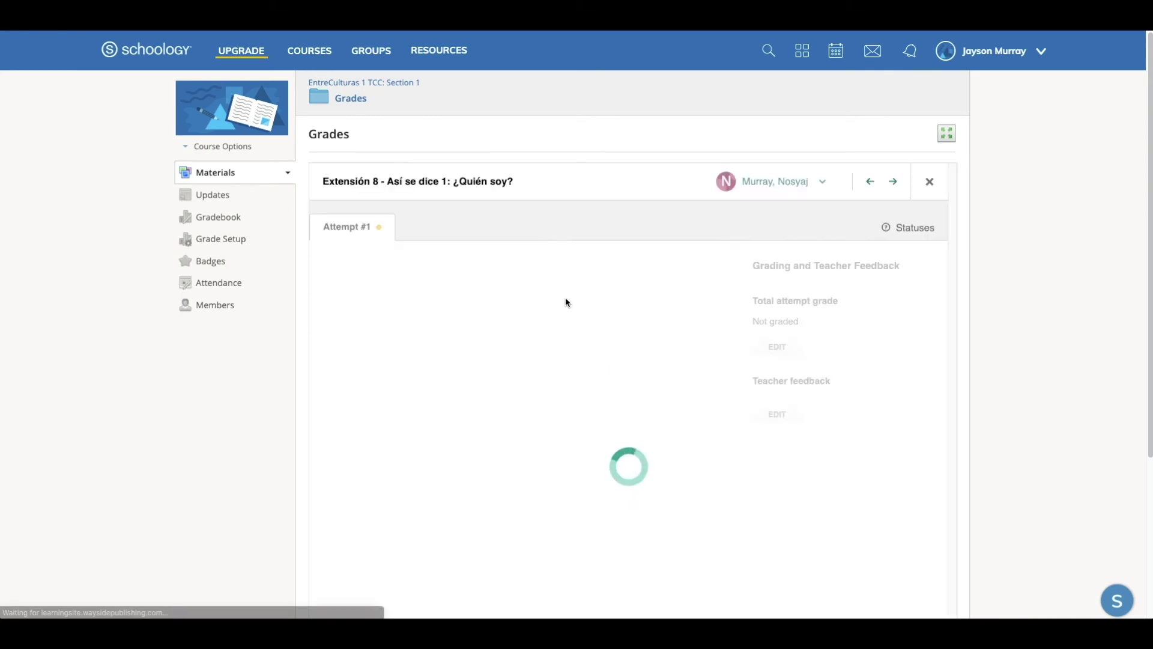
scroll(551, 323, "down", 1)
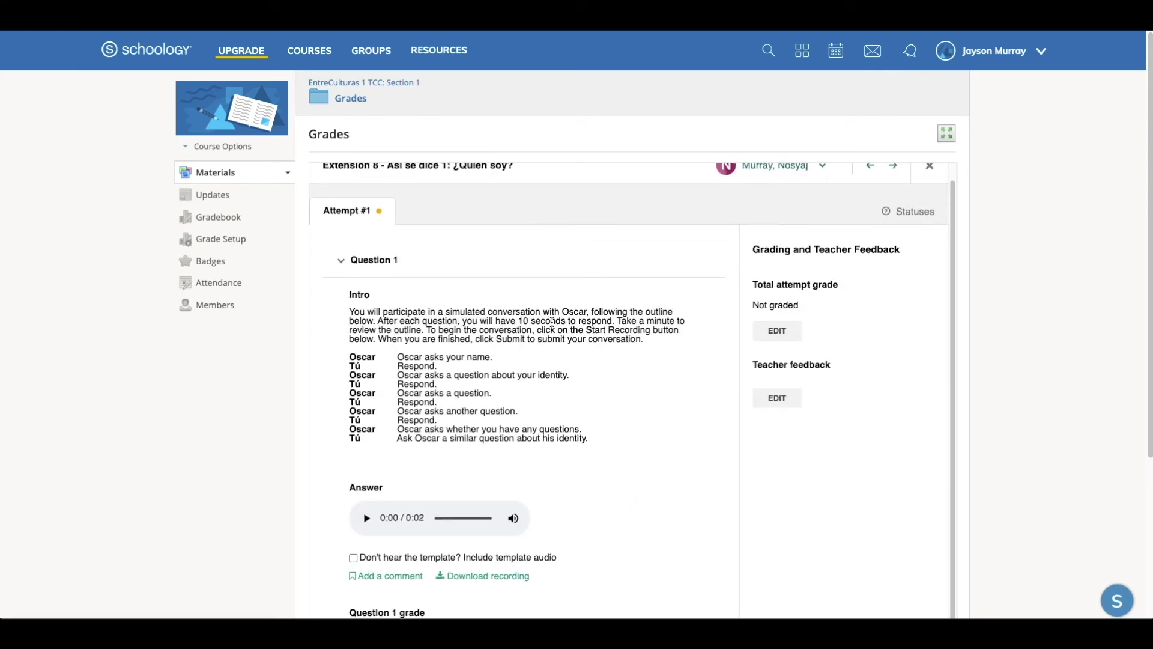
scroll(552, 322, "down", 3)
left_click(365, 553)
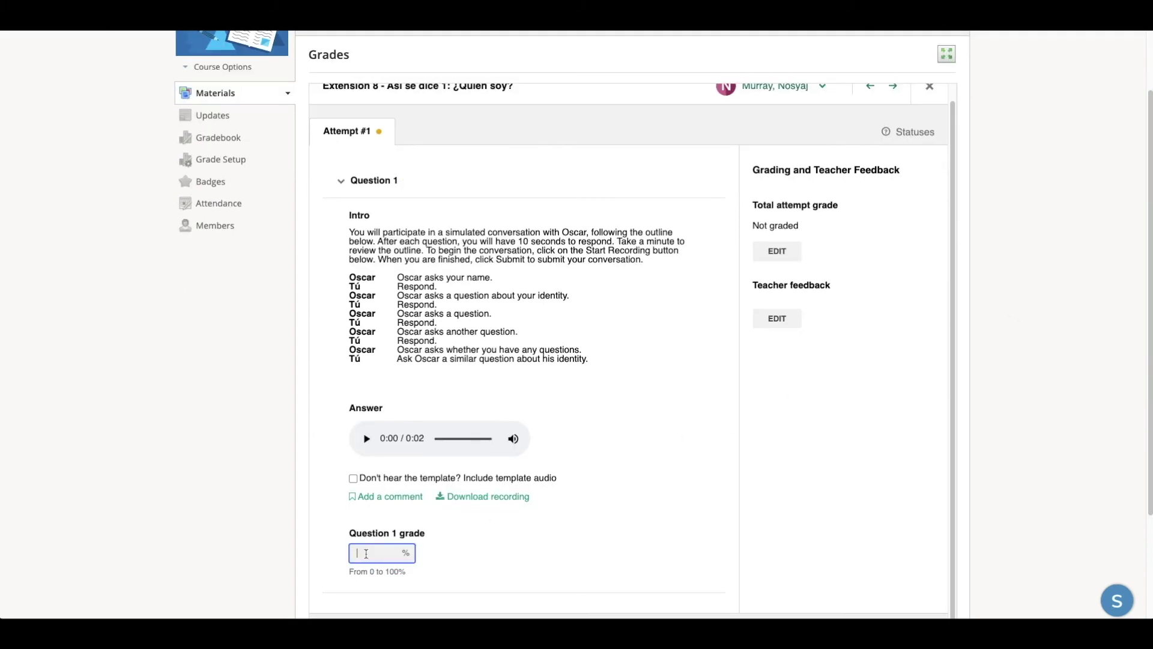
type("10")
key("Return")
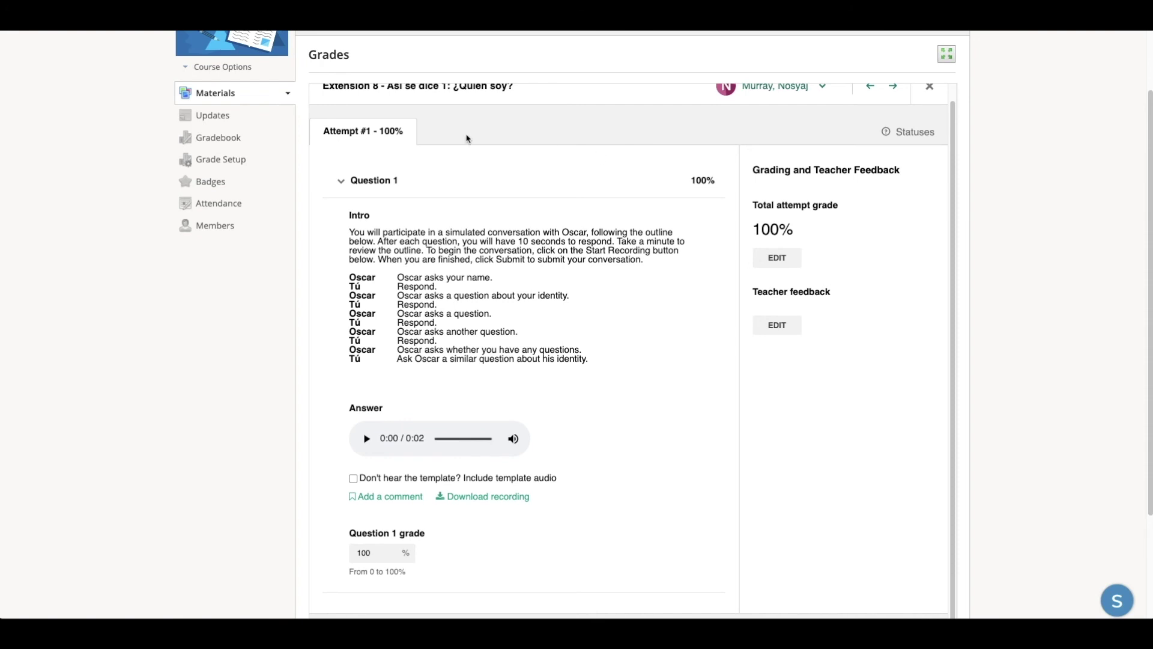
left_click(205, 138)
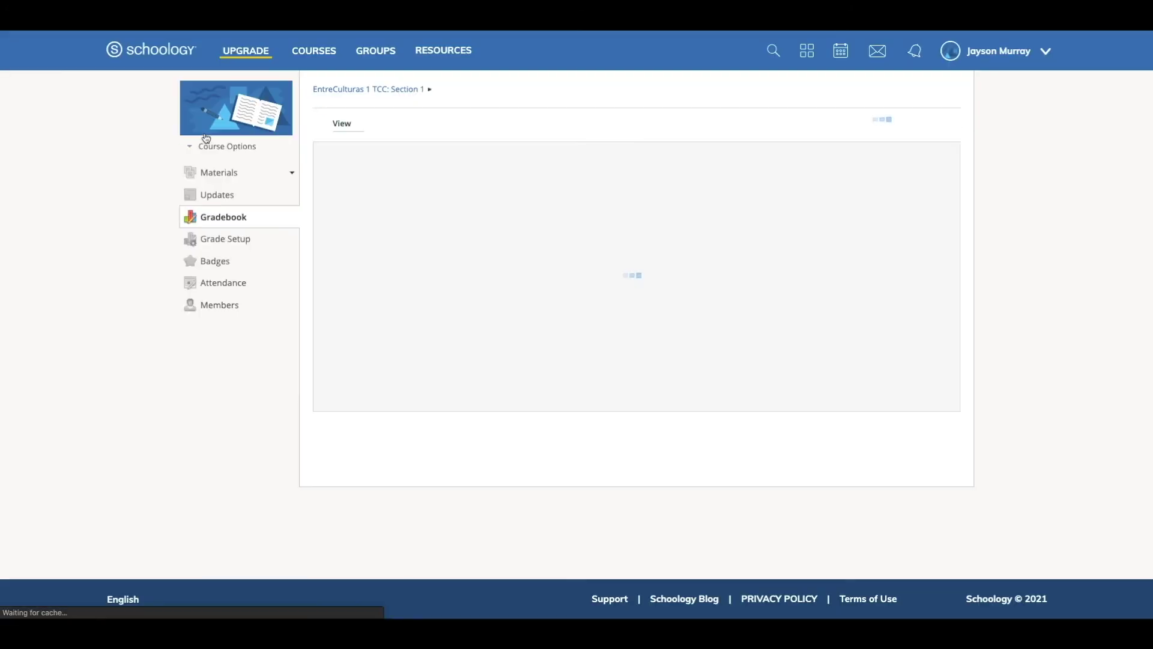
Step: Filter the gradebook to no grading period, showing Actividad 3 at 17 and Extensión 8 at 100
left_click(372, 124)
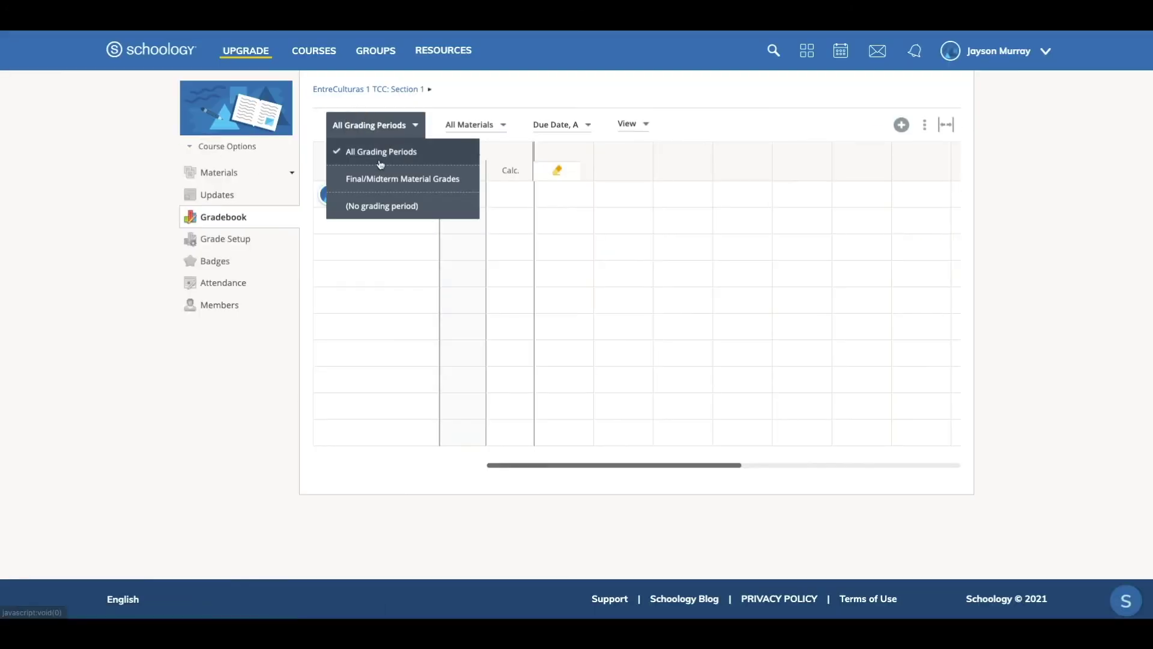
left_click(382, 204)
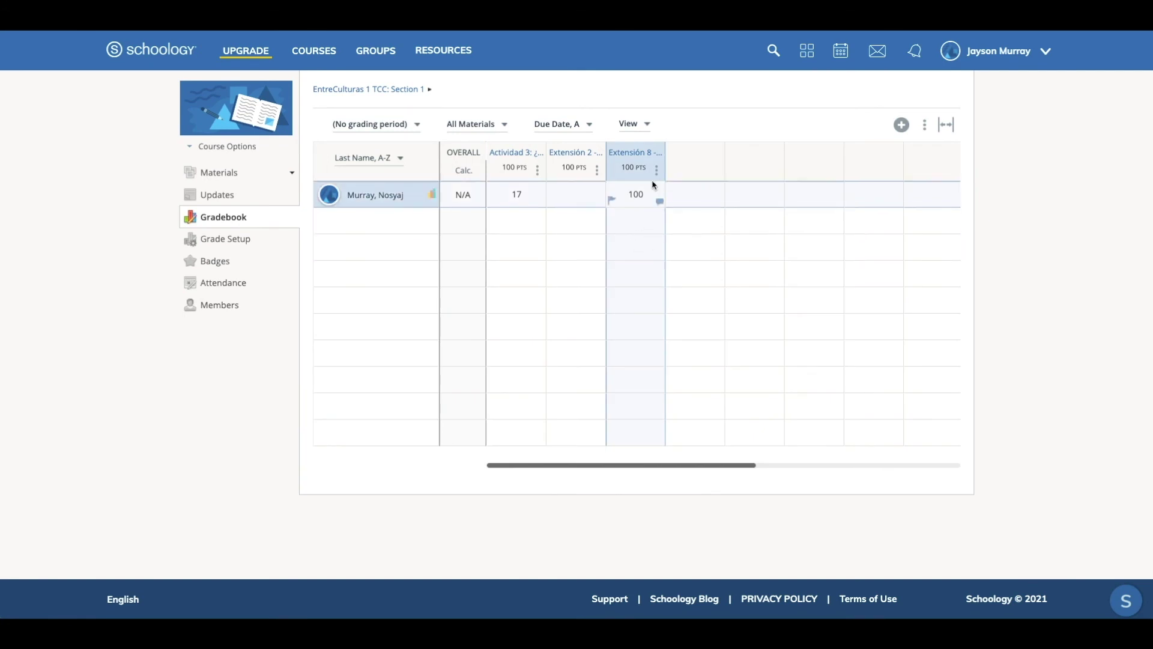